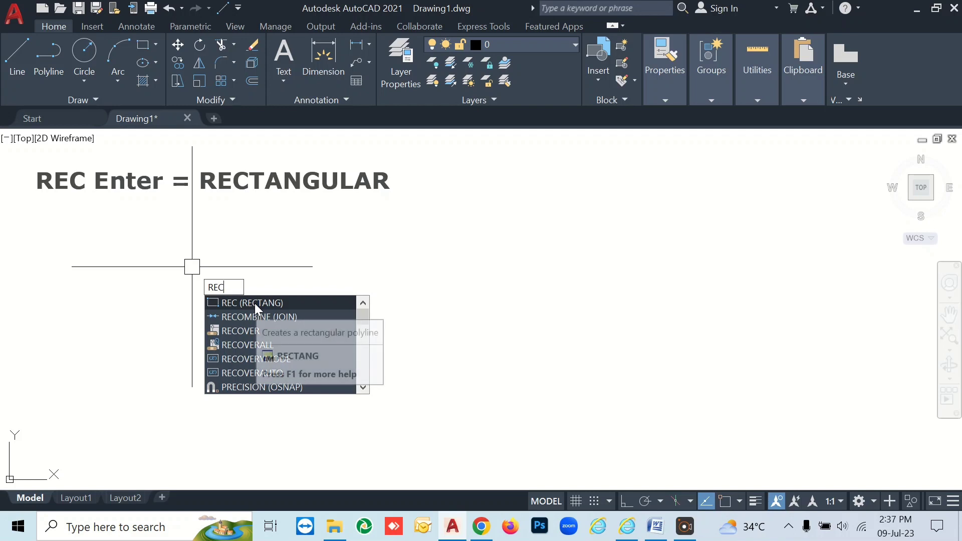
Step: Draw a wide rectangle beneath the "REC Enter = RECTANGULAR" heading by placing two opposite corners
{"action": "key", "text": "Return"}
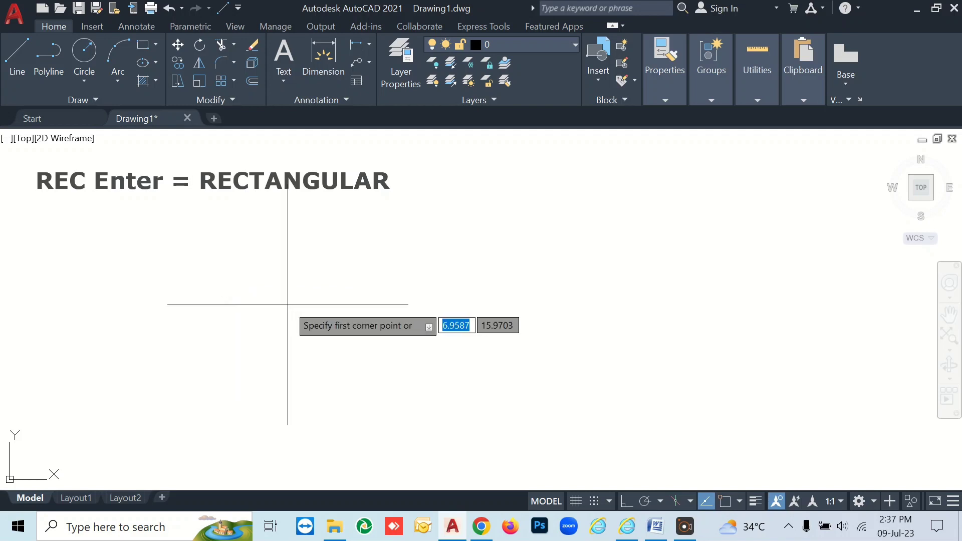
{"action": "left_click", "coordinate": [49, 218]}
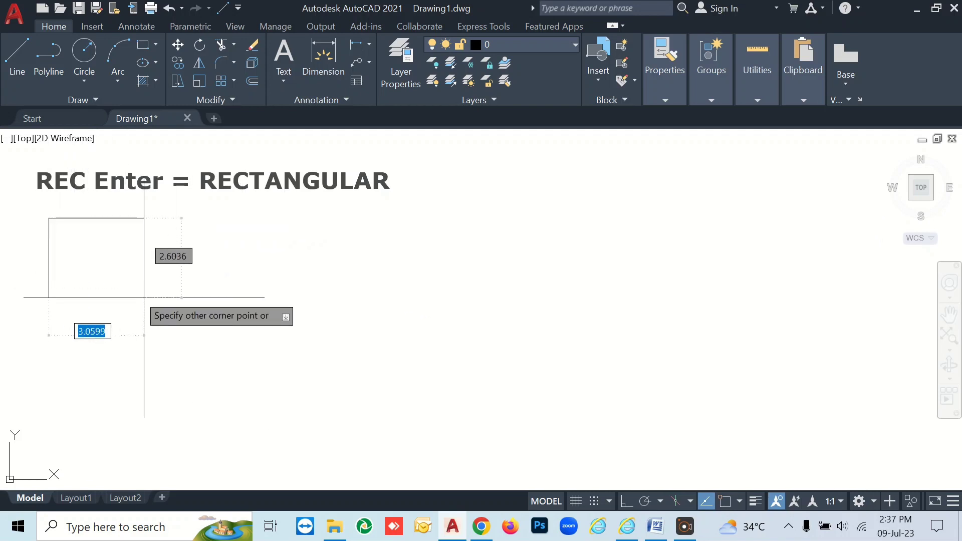
{"action": "left_click", "coordinate": [253, 312]}
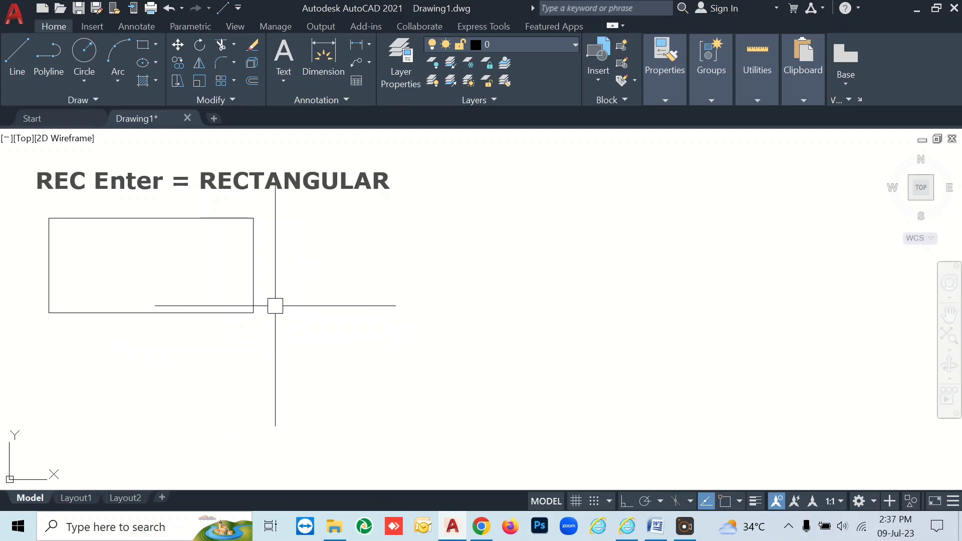
{"action": "left_click", "coordinate": [253, 240]}
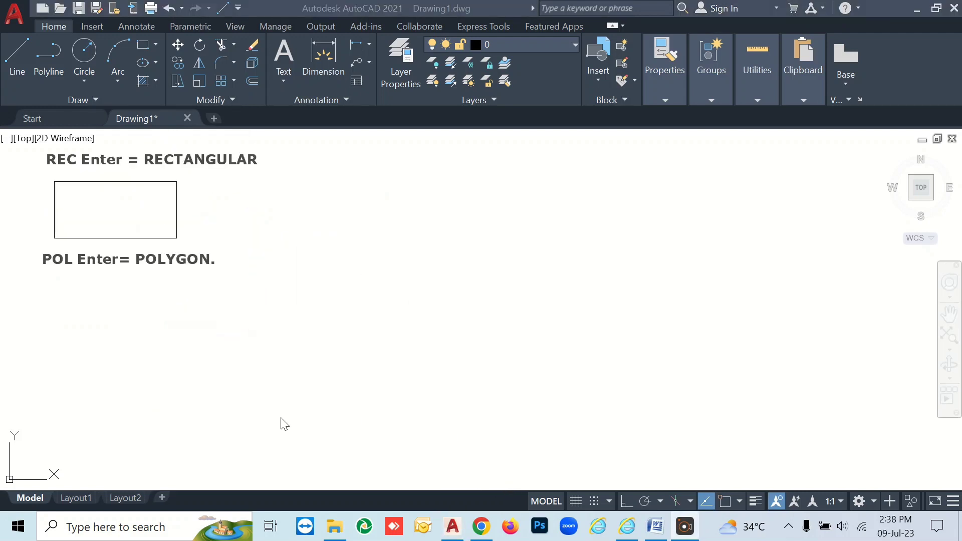
Step: Draw a 5-sided polygon, inscribed in a circle, with one vertex pointing up beneath the "POL Enter= POLYGON." heading
{"action": "left_click", "coordinate": [148, 355]}
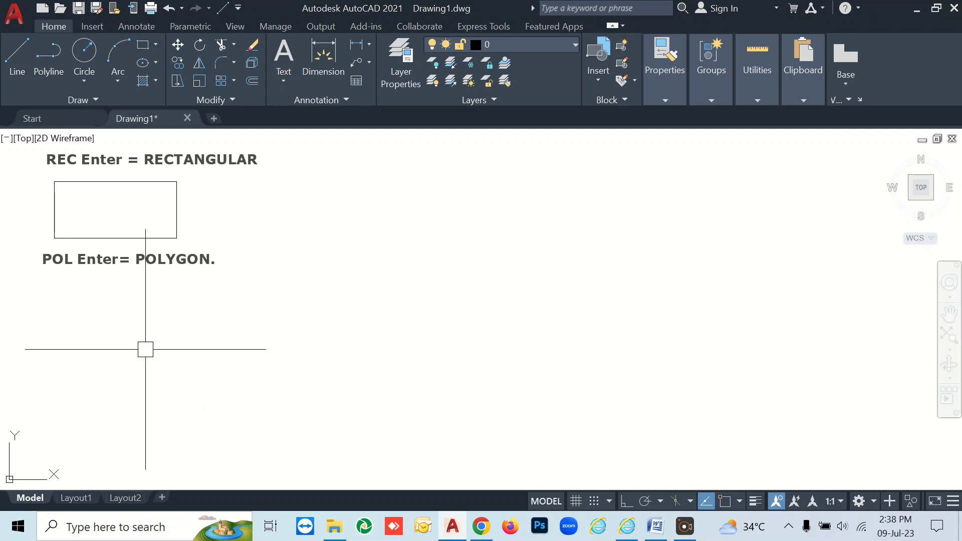
{"action": "type", "text": "pol"}
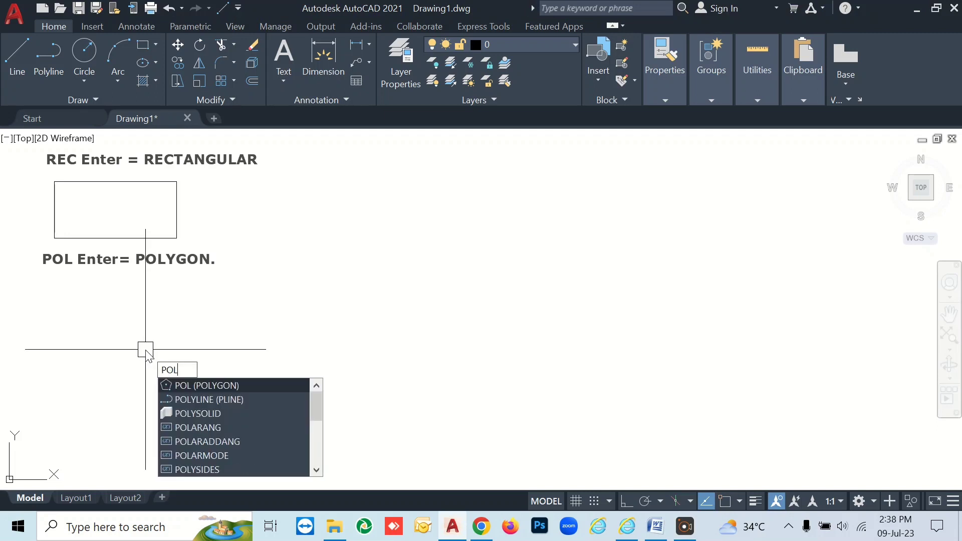
{"action": "key", "text": "Return"}
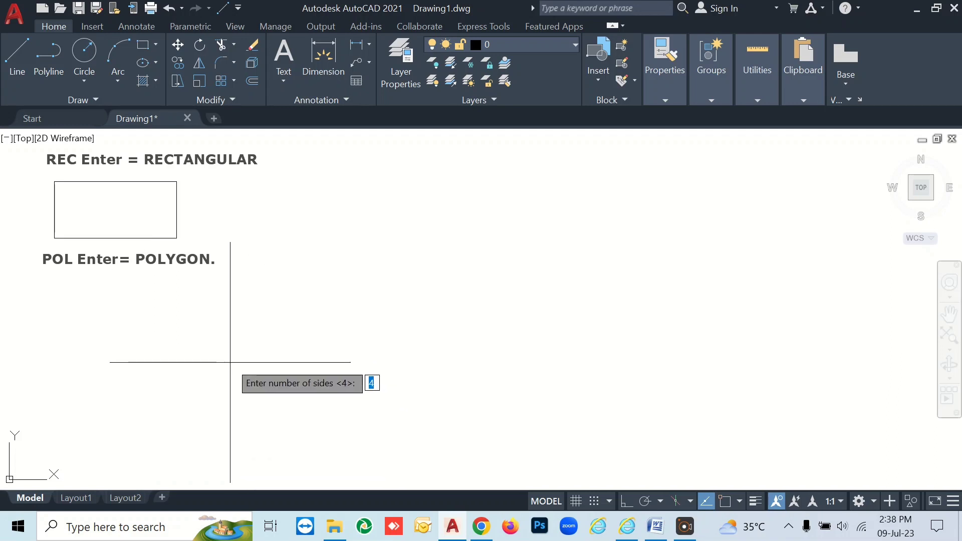
{"action": "type", "text": "5"}
{"action": "key", "text": "Return"}
{"action": "left_click", "coordinate": [62, 303]}
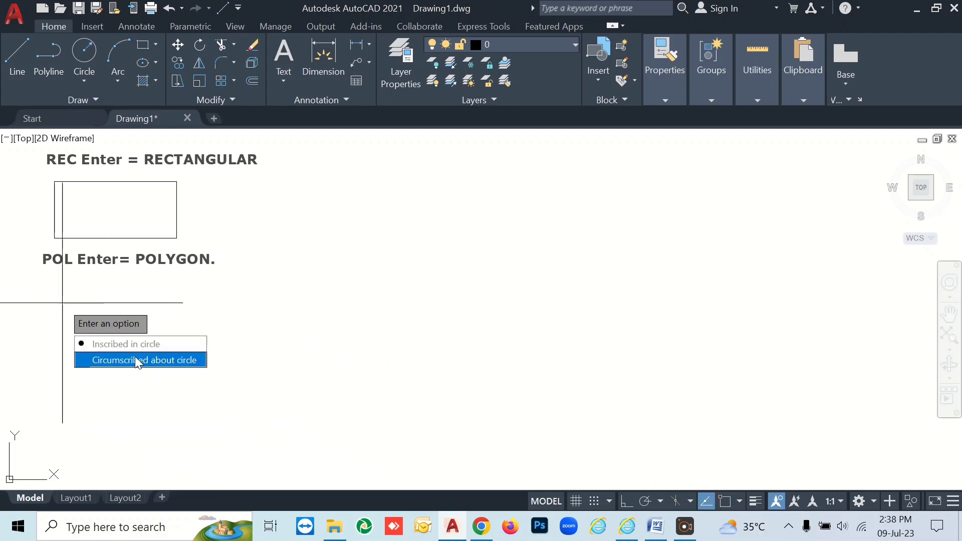
{"action": "left_click", "coordinate": [126, 343]}
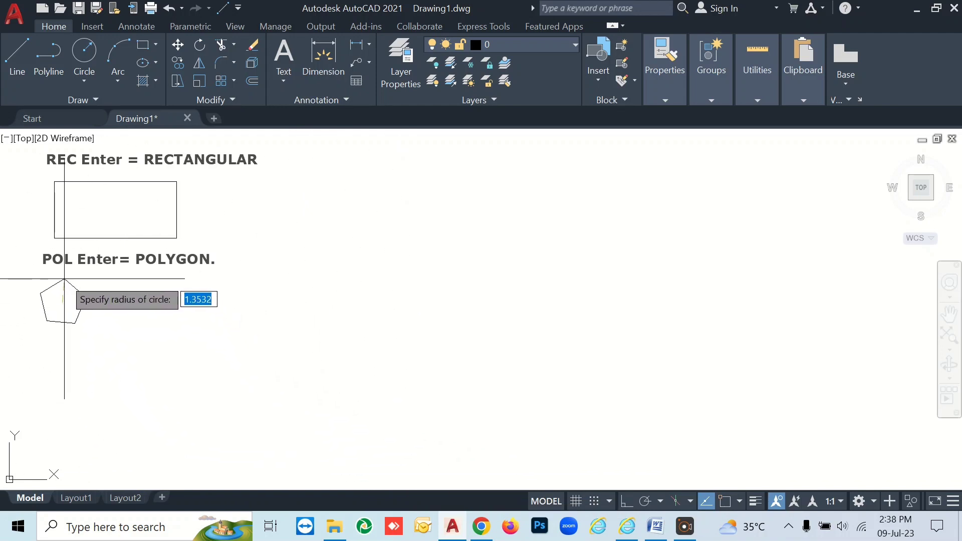
{"action": "scroll", "coordinate": [63, 281], "scroll_direction": "up", "scroll_amount": 2}
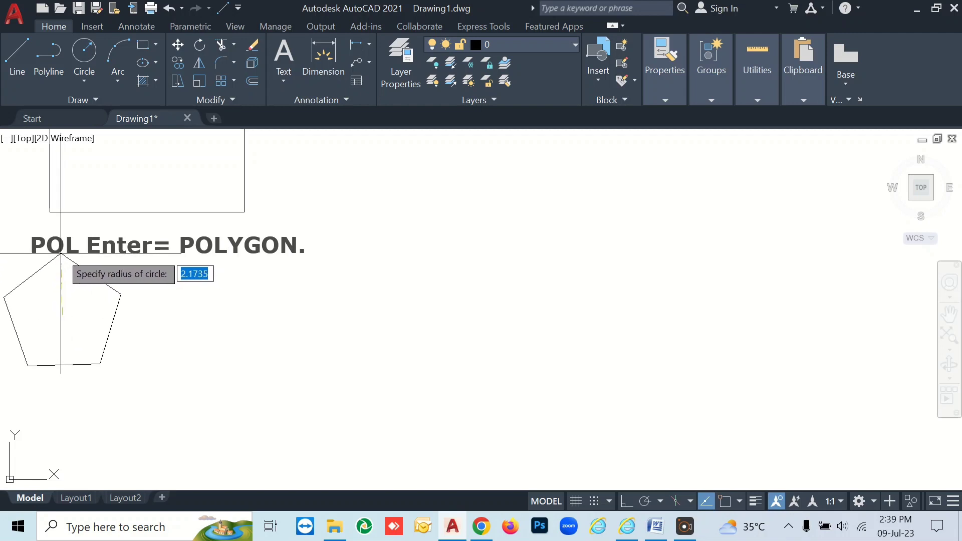
{"action": "left_click", "coordinate": [61, 269]}
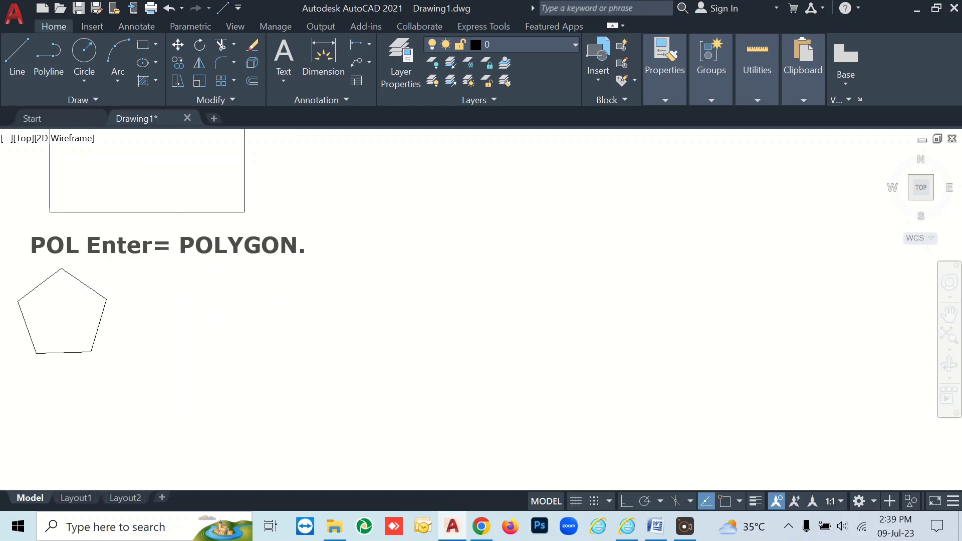
{"action": "scroll", "coordinate": [178, 293], "scroll_direction": "down", "scroll_amount": 2}
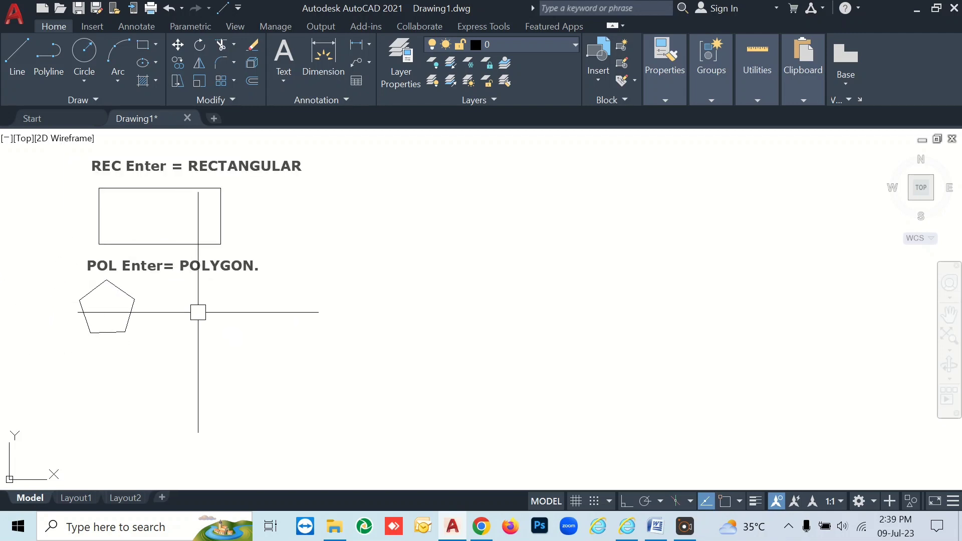
Step: Move the pentagon a short distance to the right beneath the polygon heading
{"action": "left_click", "coordinate": [130, 322]}
{"action": "key", "text": "Return"}
{"action": "left_click", "coordinate": [156, 324]}
{"action": "left_click", "coordinate": [196, 327]}
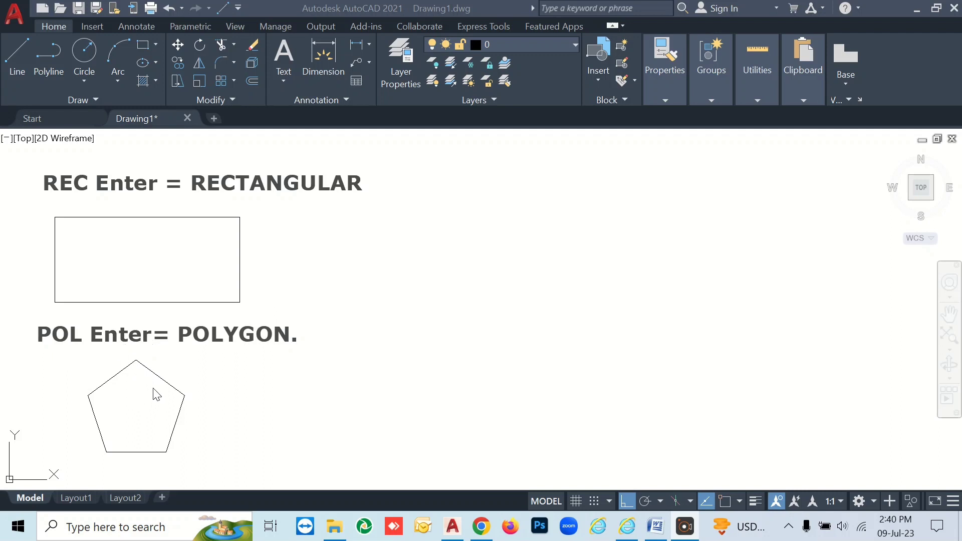
Step: Draw a 6-sided polygon, inscribed in a circle, to the right of the pentagon with its upper and lower sides horizontal
{"action": "left_click", "coordinate": [299, 429]}
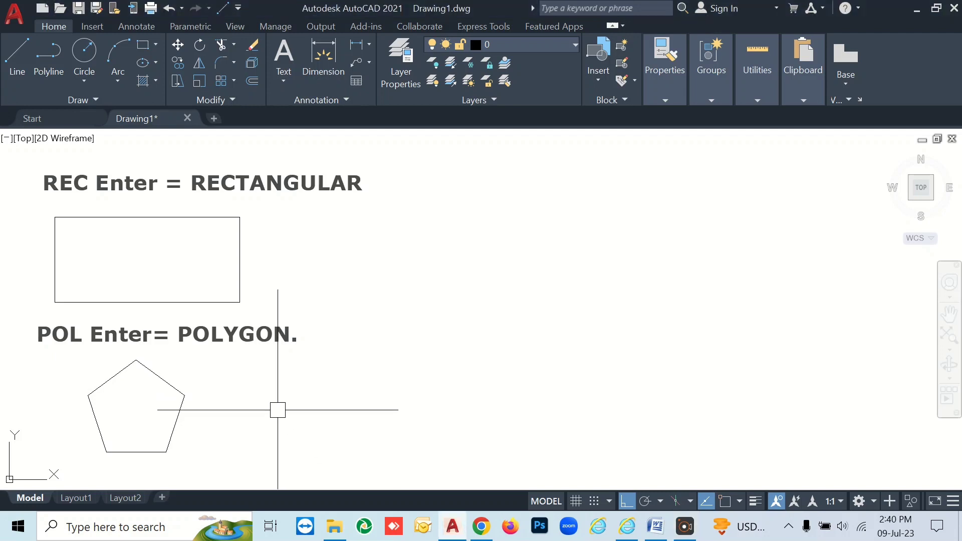
{"action": "type", "text": "pol"}
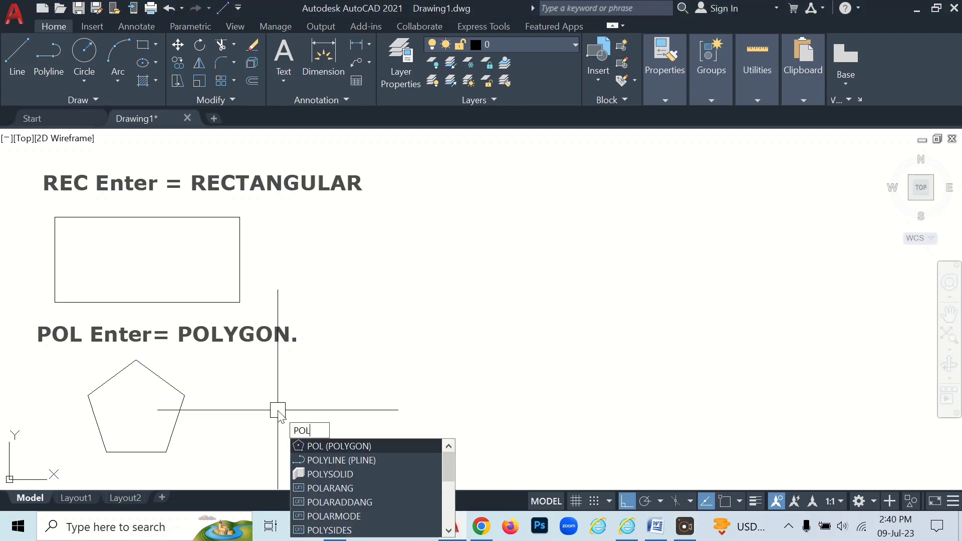
{"action": "key", "text": "Return"}
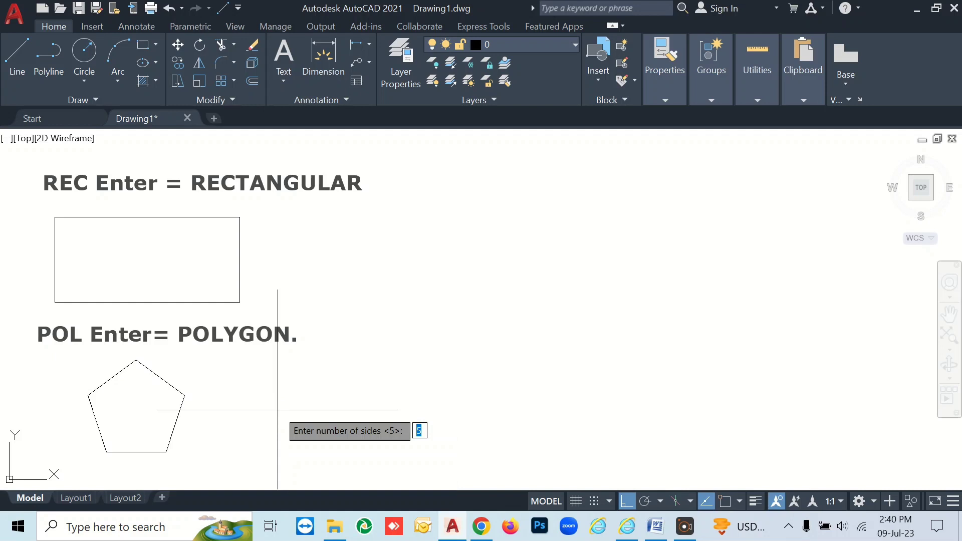
{"action": "key", "text": "Return"}
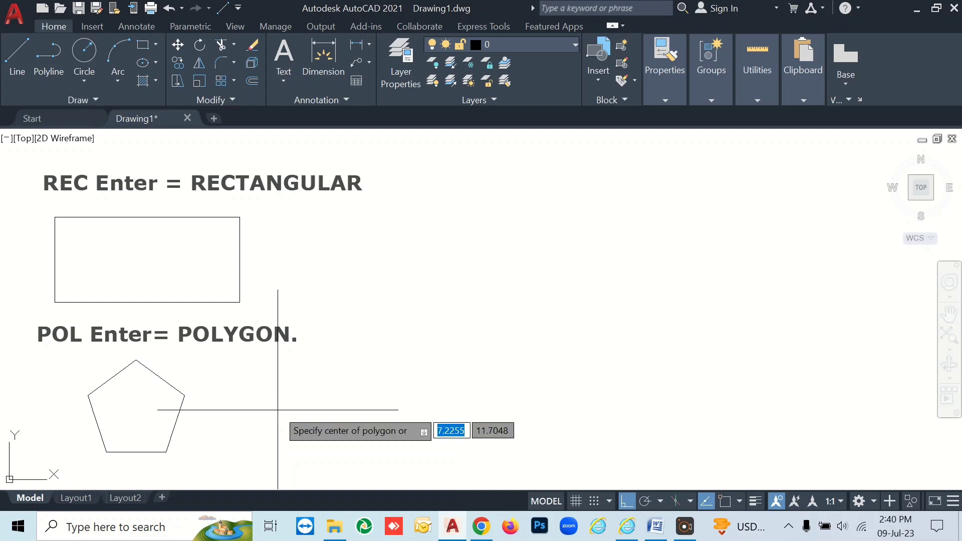
{"action": "left_click", "coordinate": [262, 384]}
{"action": "key", "text": "Return"}
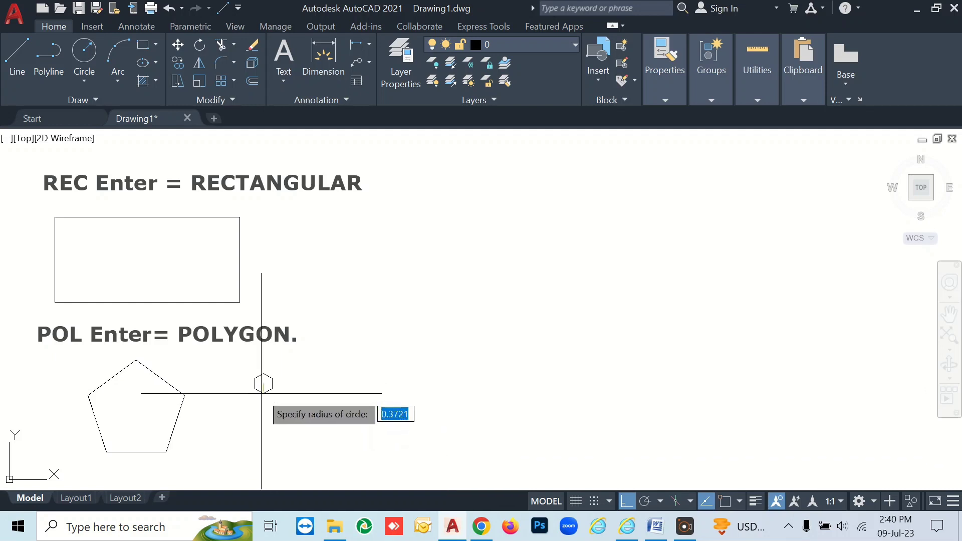
{"action": "left_click", "coordinate": [313, 369]}
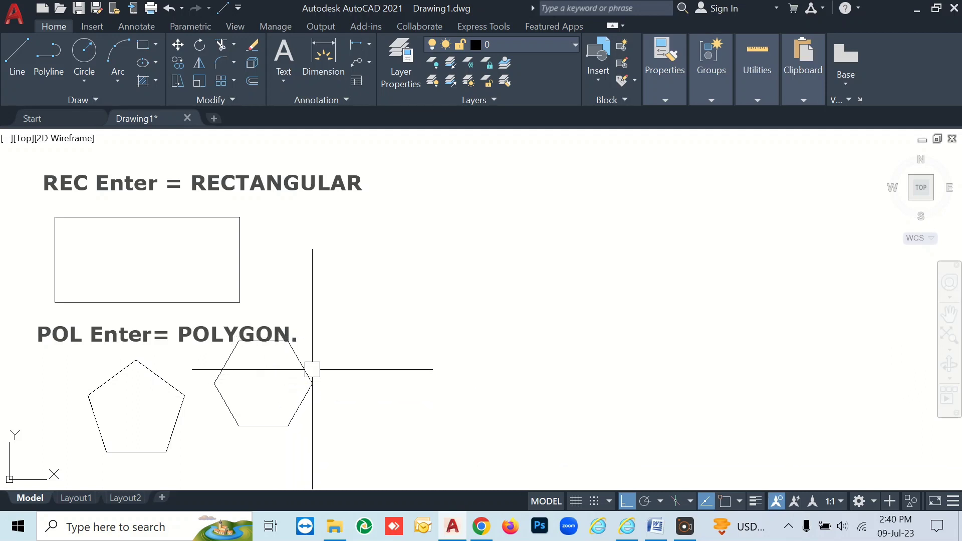
Step: Move the hexagon straight down, clear of the polygon heading and level with the pentagon
{"action": "left_click", "coordinate": [297, 361]}
{"action": "type", "text": "m"}
{"action": "key", "text": "Return"}
{"action": "left_click", "coordinate": [269, 372]}
{"action": "left_click", "coordinate": [264, 393]}
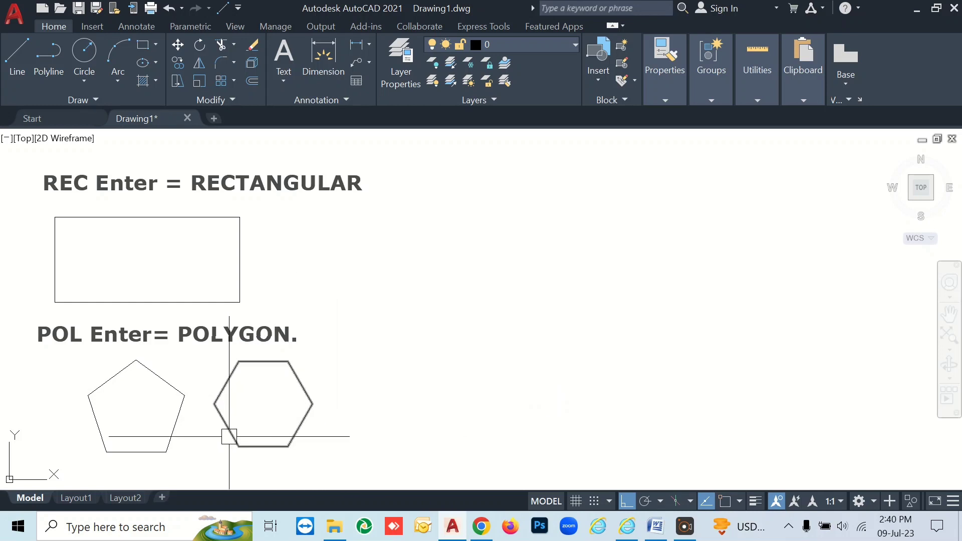
Step: Move the pentagon and the hexagon to the left beneath the polygon heading
{"action": "left_click", "coordinate": [182, 408]}
{"action": "left_click", "coordinate": [223, 409]}
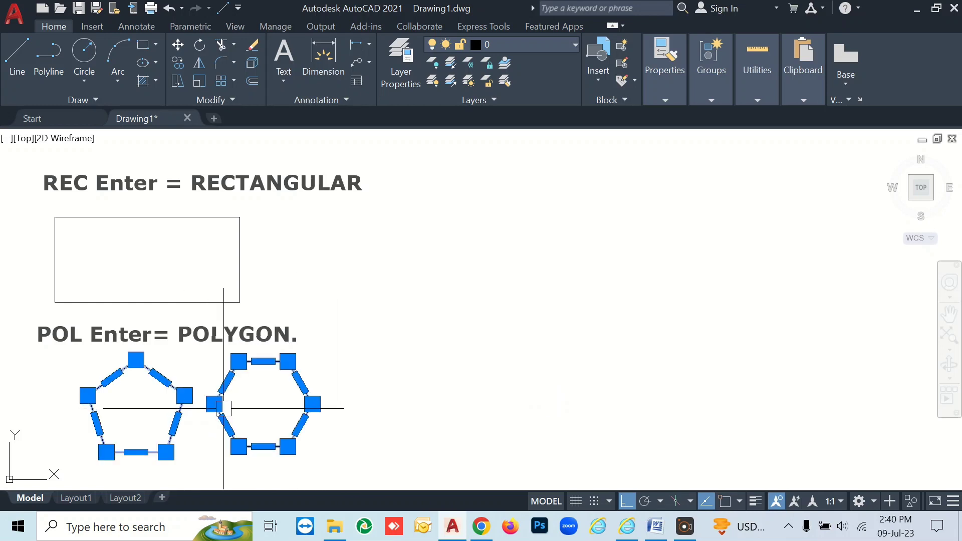
{"action": "key", "text": "Return"}
{"action": "left_click", "coordinate": [272, 403]}
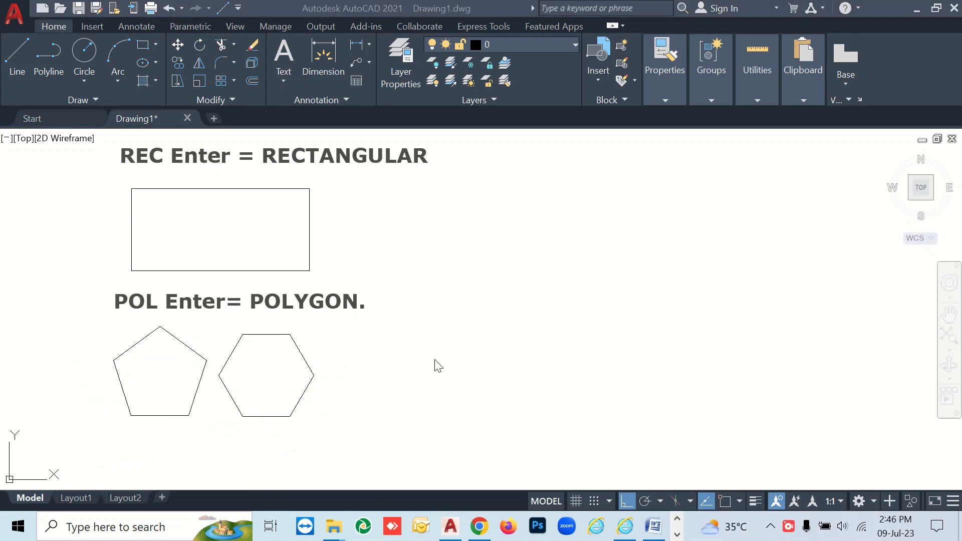
Step: Draw a 4-sided polygon, inscribed in a circle, as a diamond to the right of the hexagon
{"action": "left_click", "coordinate": [435, 362]}
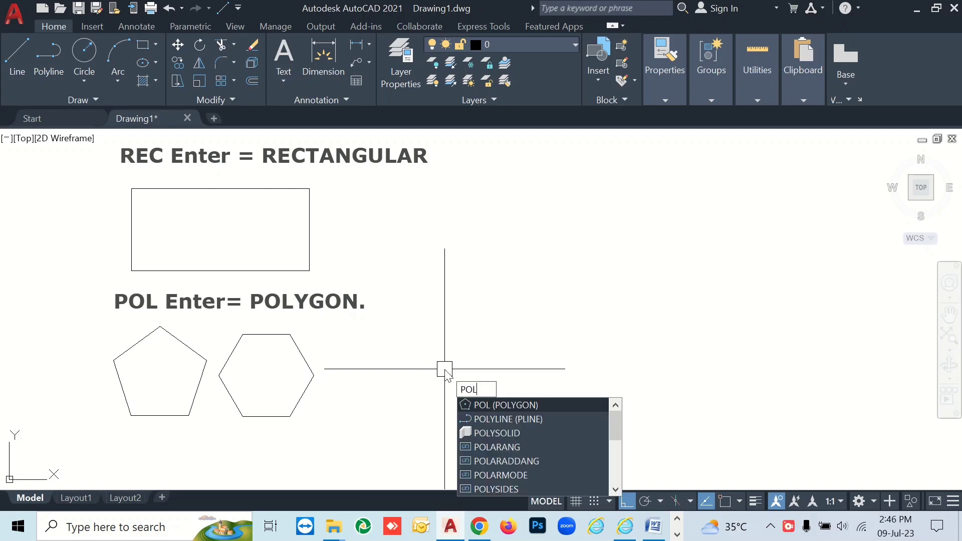
{"action": "key", "text": "Return"}
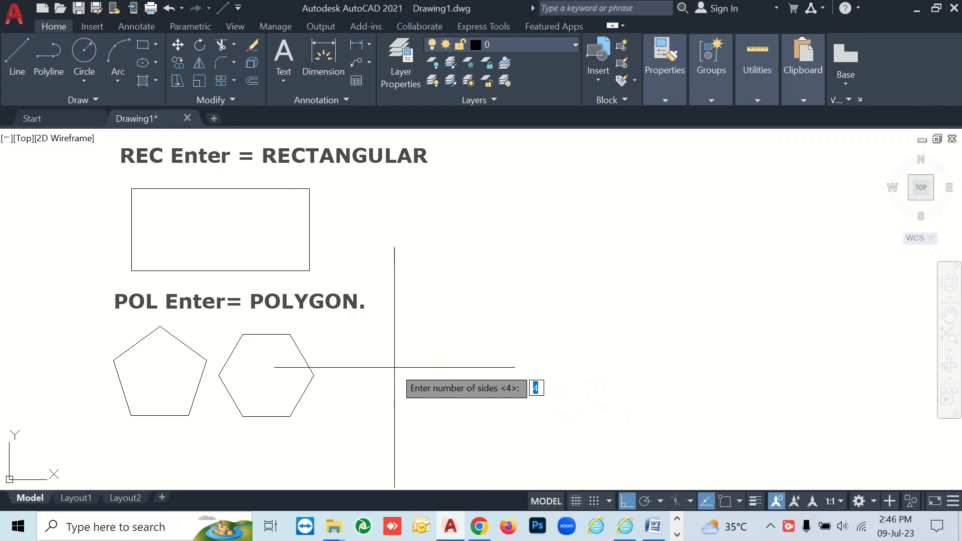
{"action": "key", "text": "Return"}
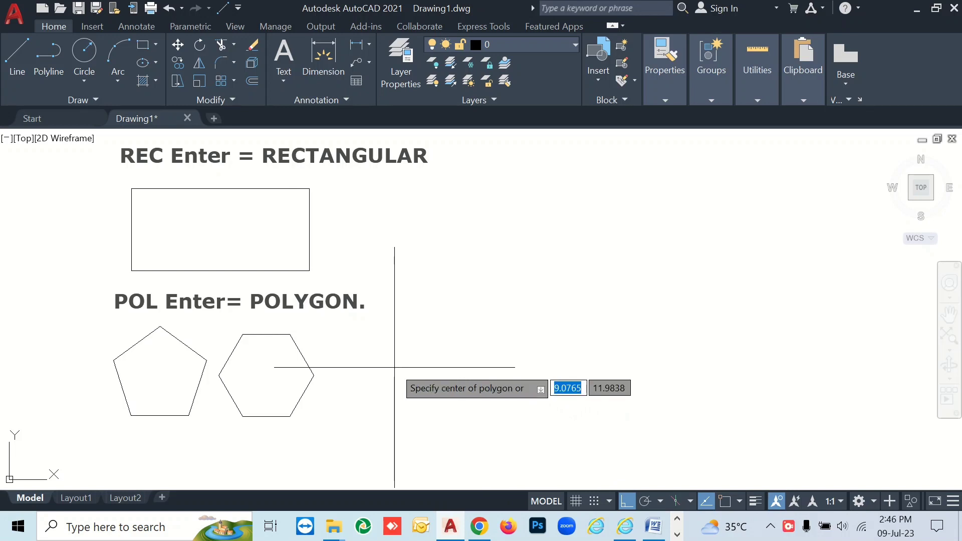
{"action": "left_click", "coordinate": [393, 367]}
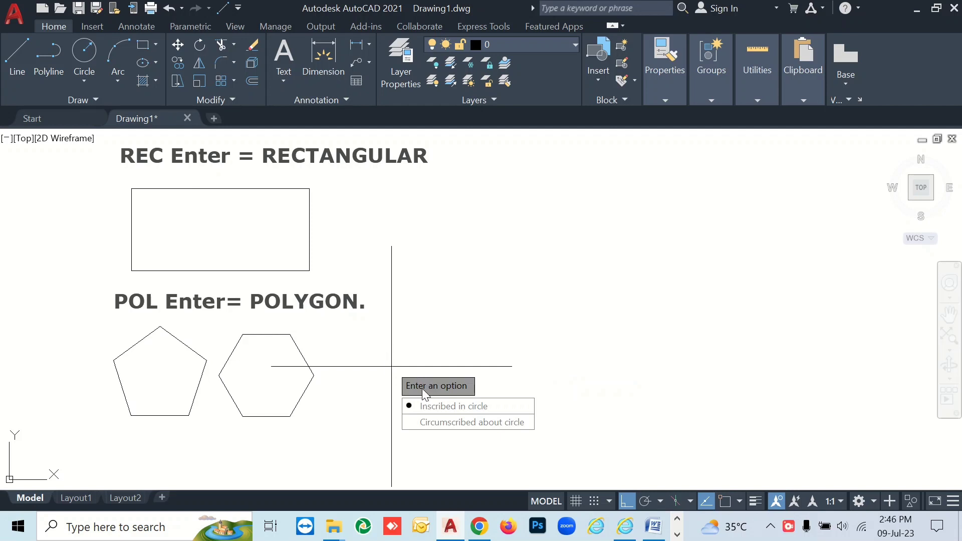
{"action": "key", "text": "Return"}
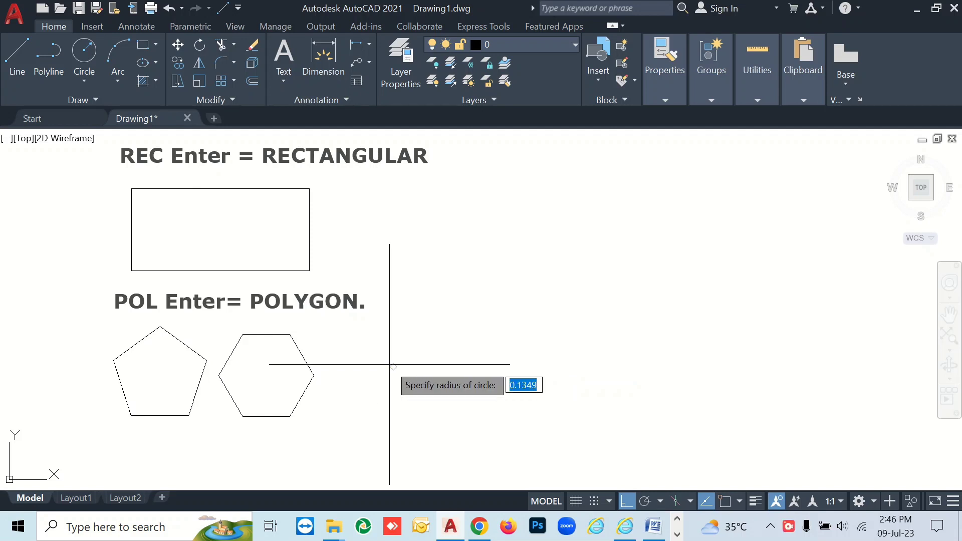
{"action": "left_click", "coordinate": [440, 309]}
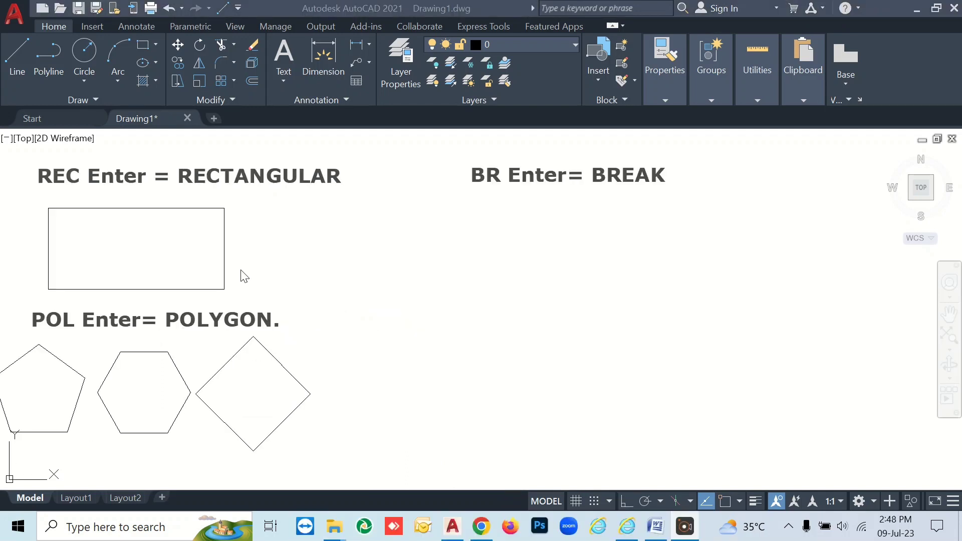
Step: Copy the rectangle horizontally to the right with Ortho mode on, placing the copy beneath the "BR Enter= BREAK" heading
{"action": "left_click", "coordinate": [225, 260]}
{"action": "type", "text": "o"}
{"action": "key", "text": "Return"}
{"action": "left_click", "coordinate": [277, 256]}
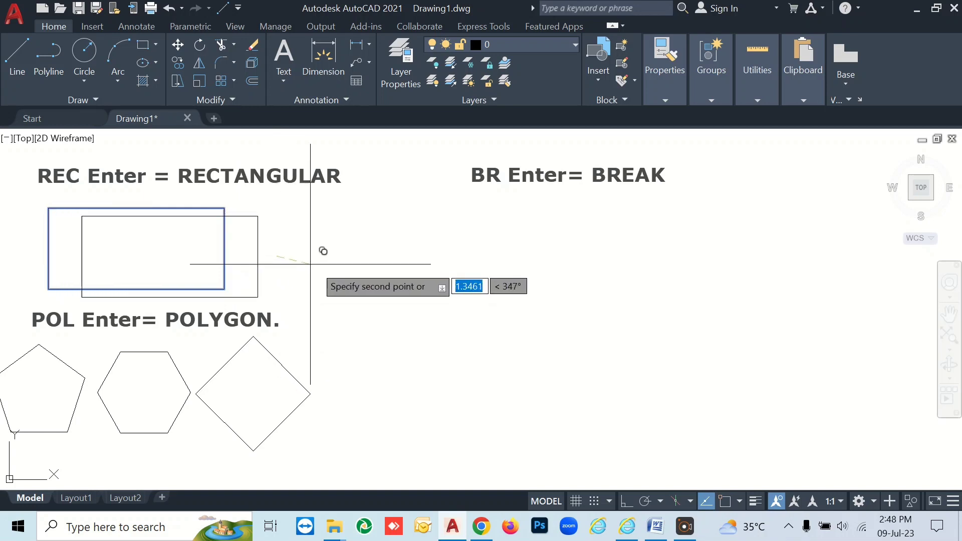
{"action": "left_click", "coordinate": [626, 501]}
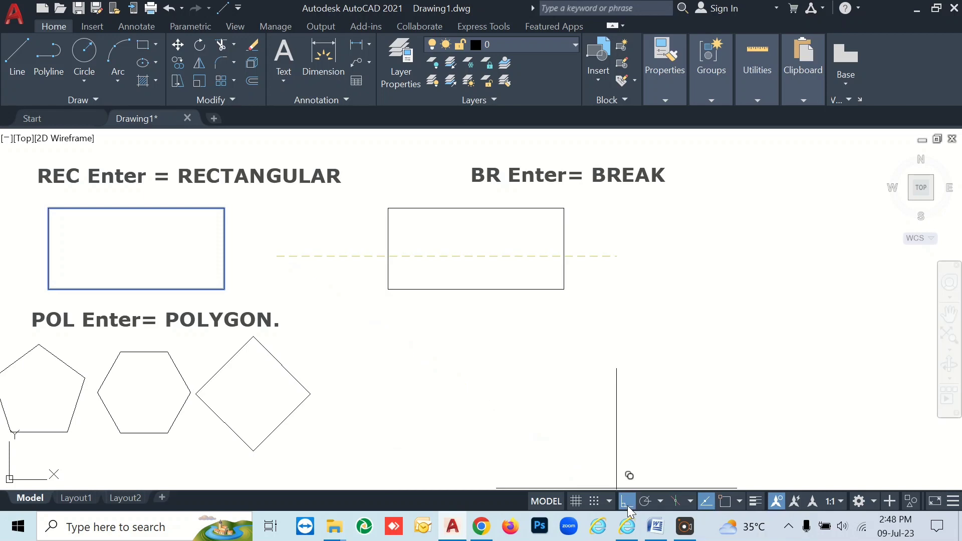
{"action": "left_click", "coordinate": [703, 325]}
{"action": "key", "text": "Return"}
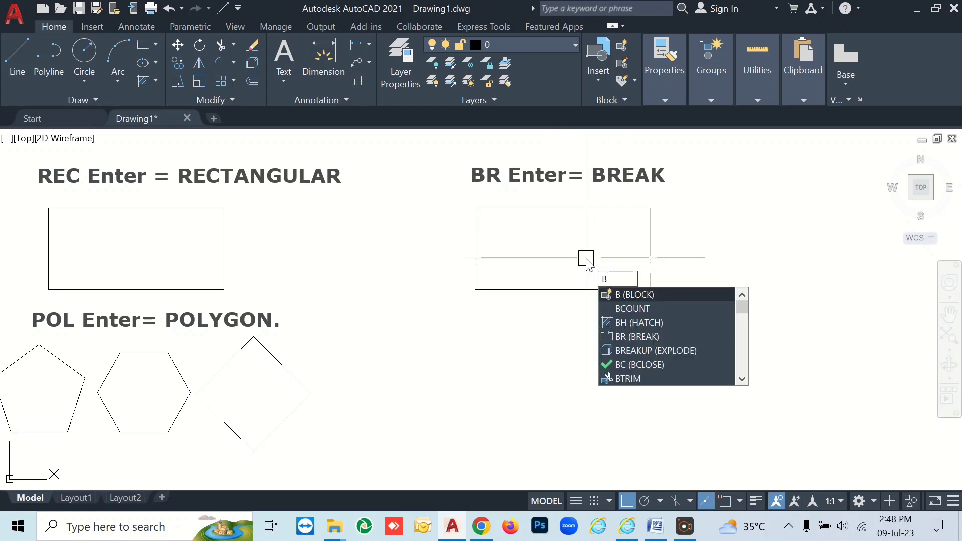
Step: Break a gap near the middle of the copied rectangle's upper edge
{"action": "key", "text": "Return"}
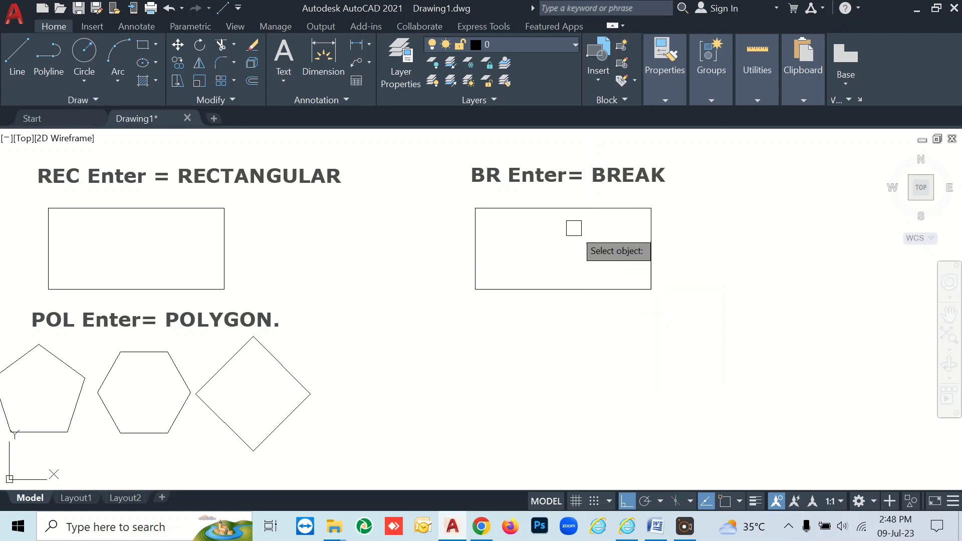
{"action": "left_click", "coordinate": [582, 207]}
{"action": "left_click", "coordinate": [536, 215]}
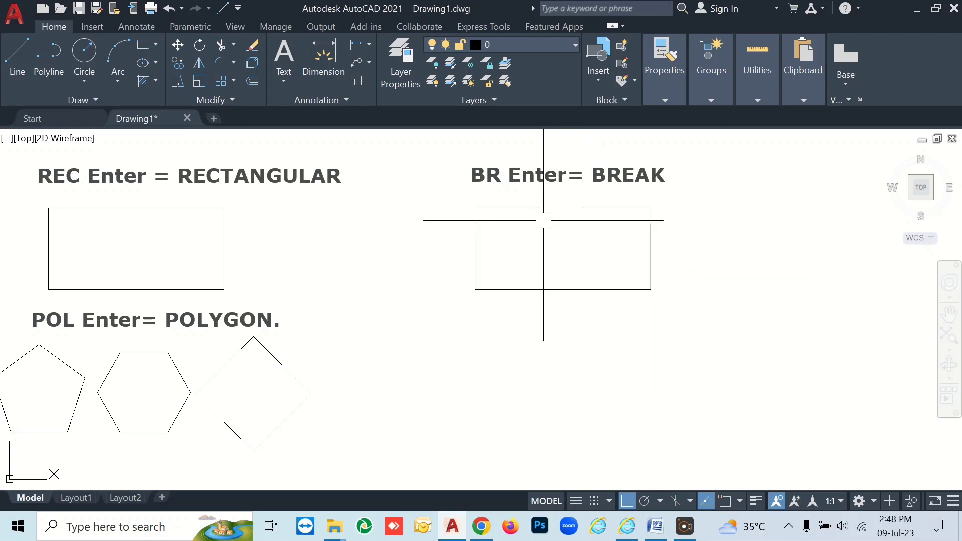
Step: Break a gap near the middle of the right edge of the rectangle beneath the "BR Enter= BREAK" heading
{"action": "type", "text": "br"}
{"action": "key", "text": "Return"}
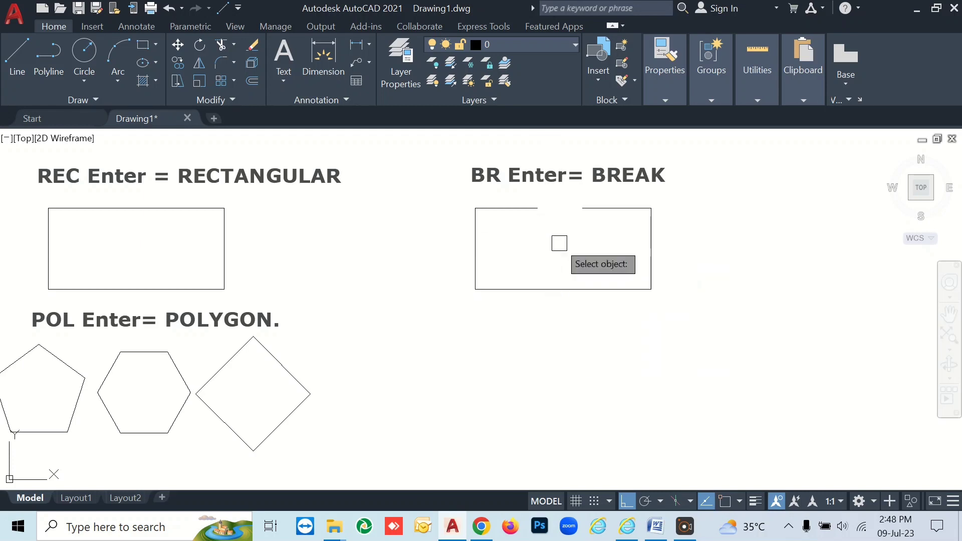
{"action": "left_click", "coordinate": [647, 234]}
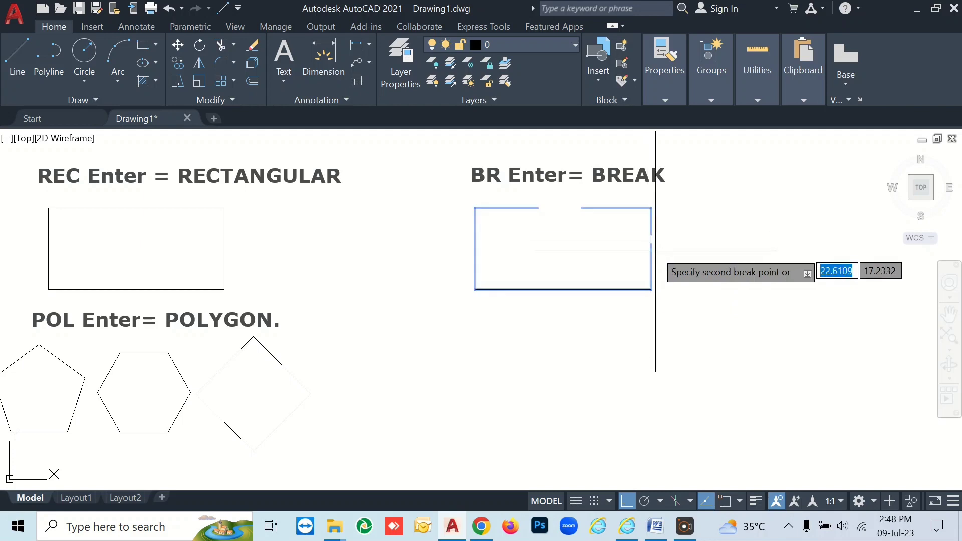
{"action": "left_click", "coordinate": [651, 259]}
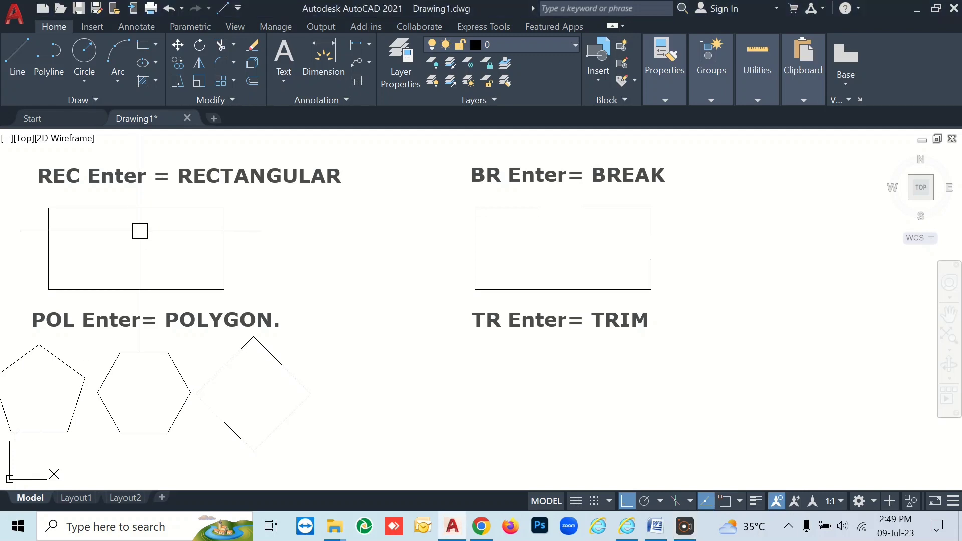
Step: Copy the intact rectangle with Ortho mode off, placing the copy beneath the "TR Enter= TRIM" heading
{"action": "left_click", "coordinate": [139, 208]}
{"action": "type", "text": "c"}
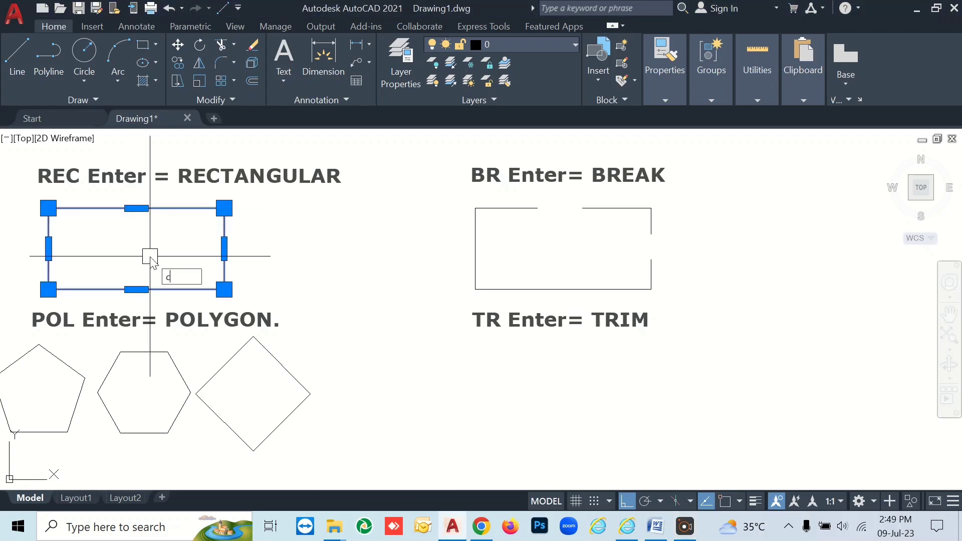
{"action": "type", "text": "o"}
{"action": "key", "text": "Return"}
{"action": "left_click", "coordinate": [139, 232]}
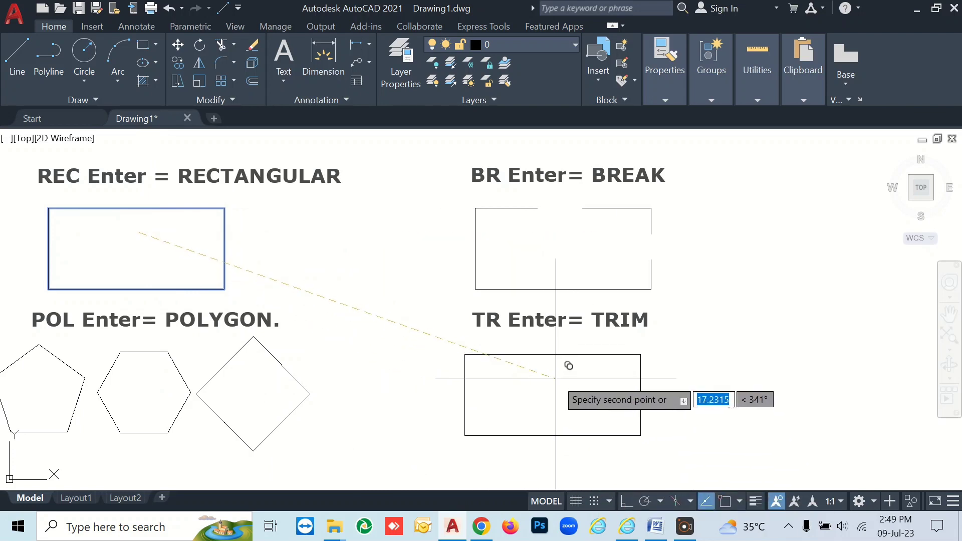
{"action": "left_click", "coordinate": [569, 374]}
{"action": "key", "text": "Escape"}
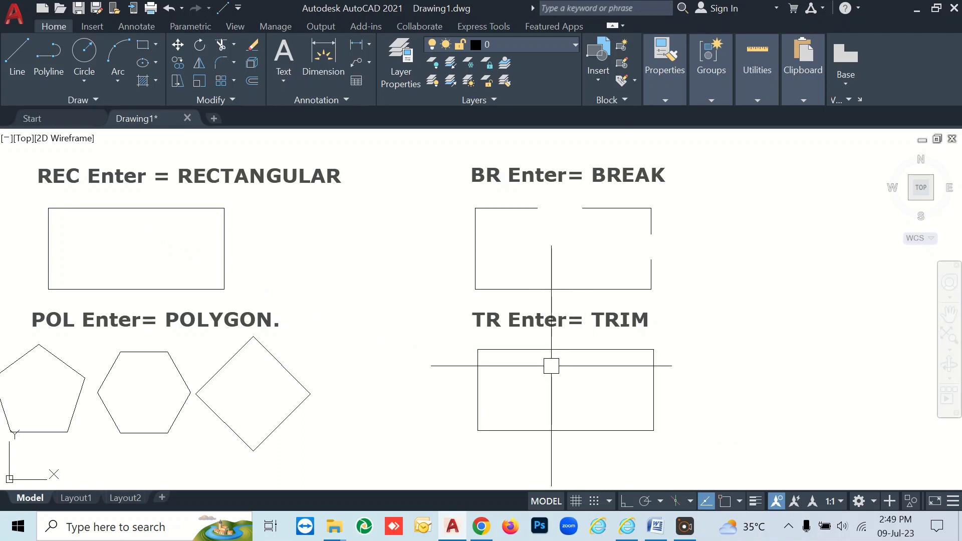
Step: Trim away the upper edge of the rectangle beneath the "TR Enter= TRIM" heading, trying and undoing trims on its right and lower edges
{"action": "key", "text": "Return"}
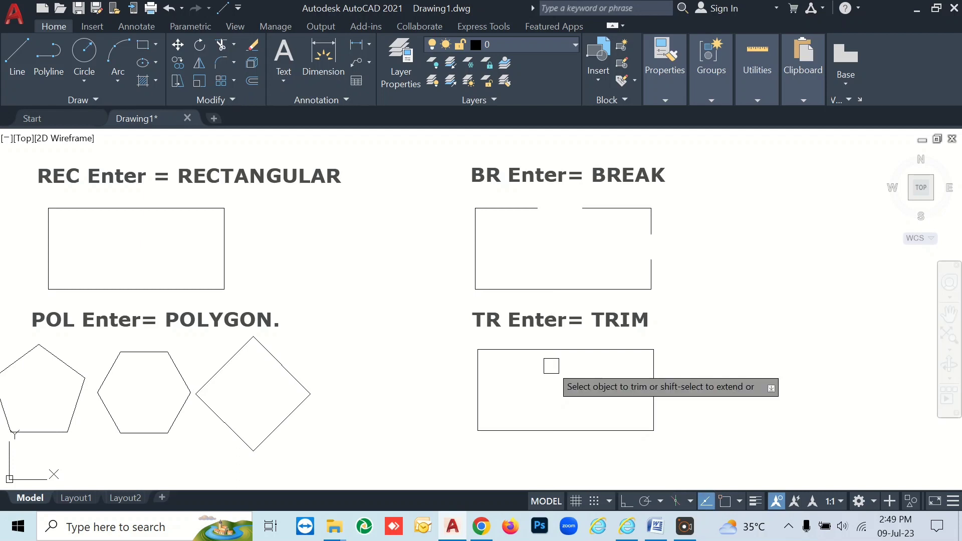
{"action": "left_click", "coordinate": [559, 349]}
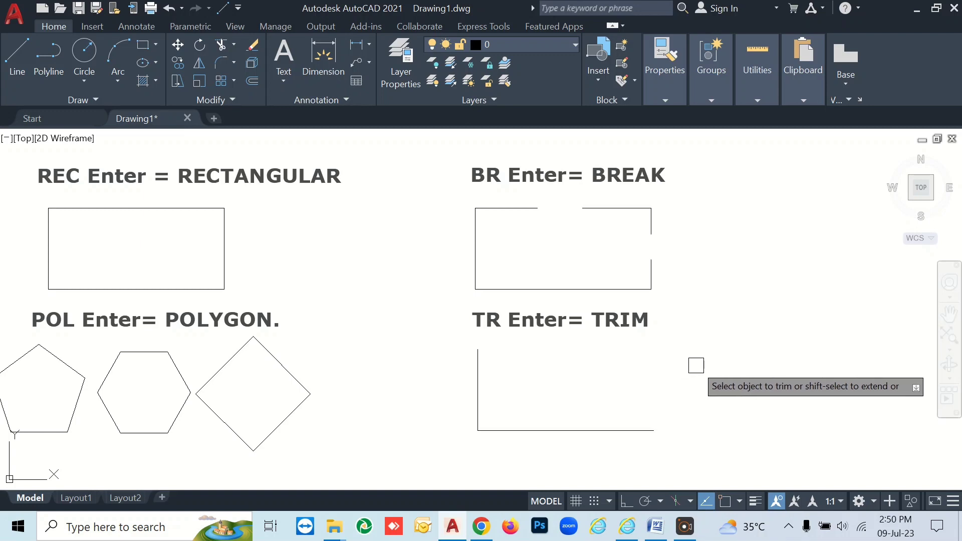
{"action": "key", "text": "ctrl+z"}
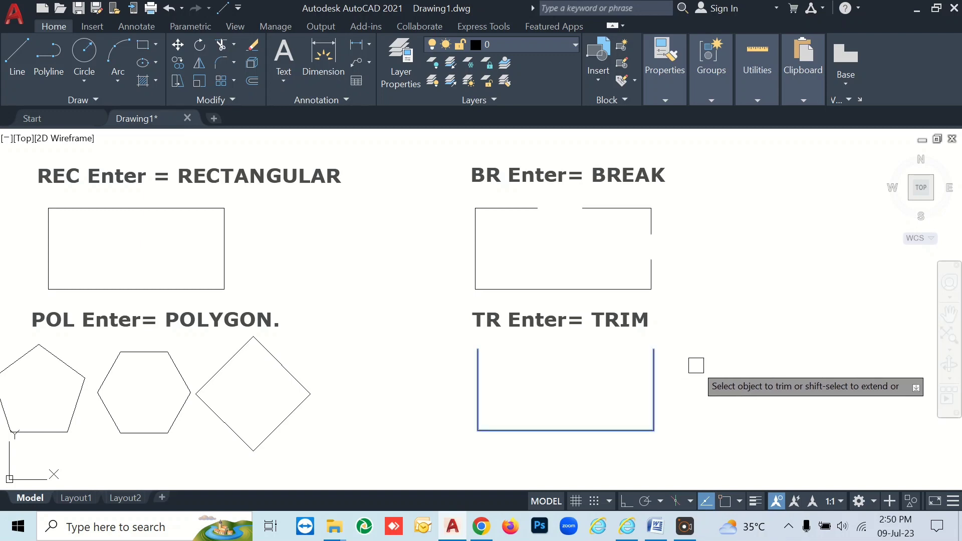
{"action": "left_click", "coordinate": [585, 430]}
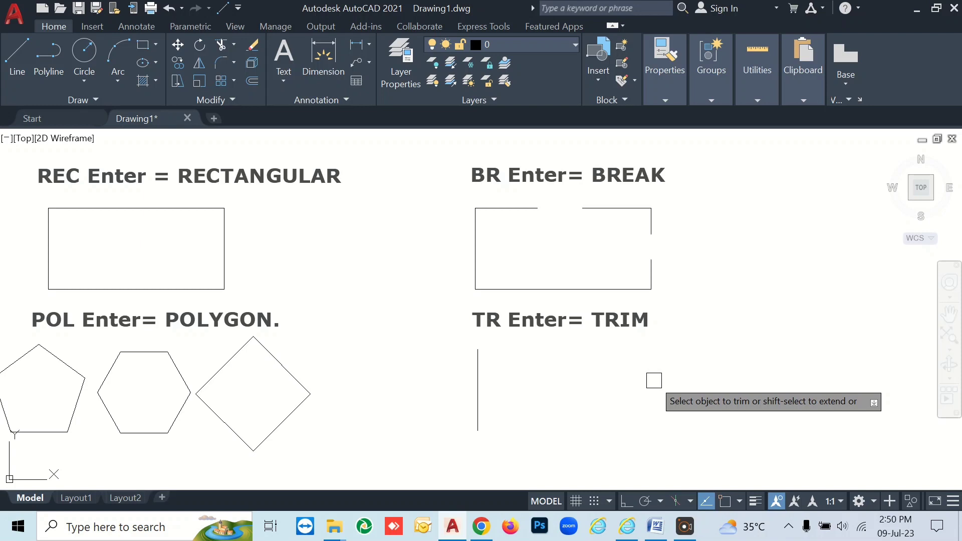
{"action": "left_click", "coordinate": [686, 387]}
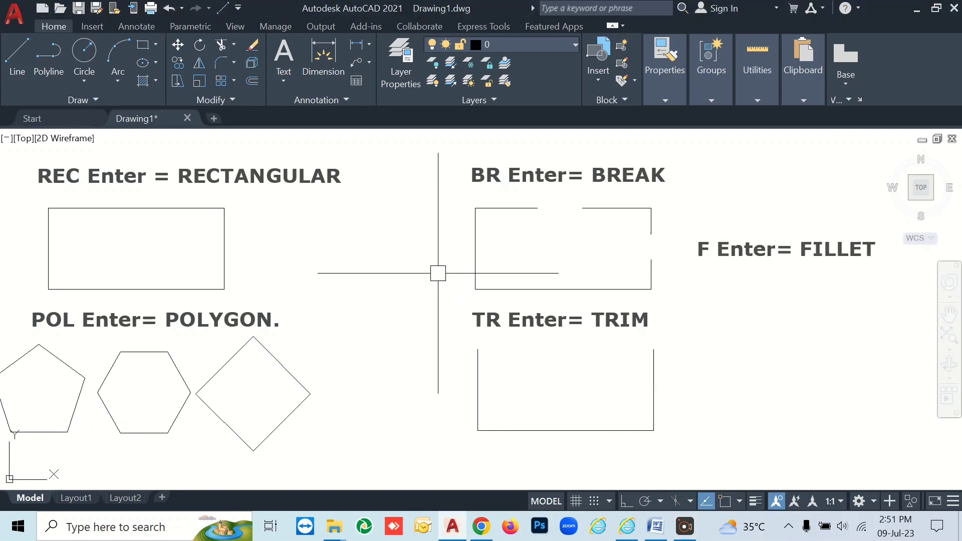
Step: Copy both pieces of the broken rectangle with Ortho mode on, using a base point inside the rectangle
{"action": "left_click", "coordinate": [475, 248]}
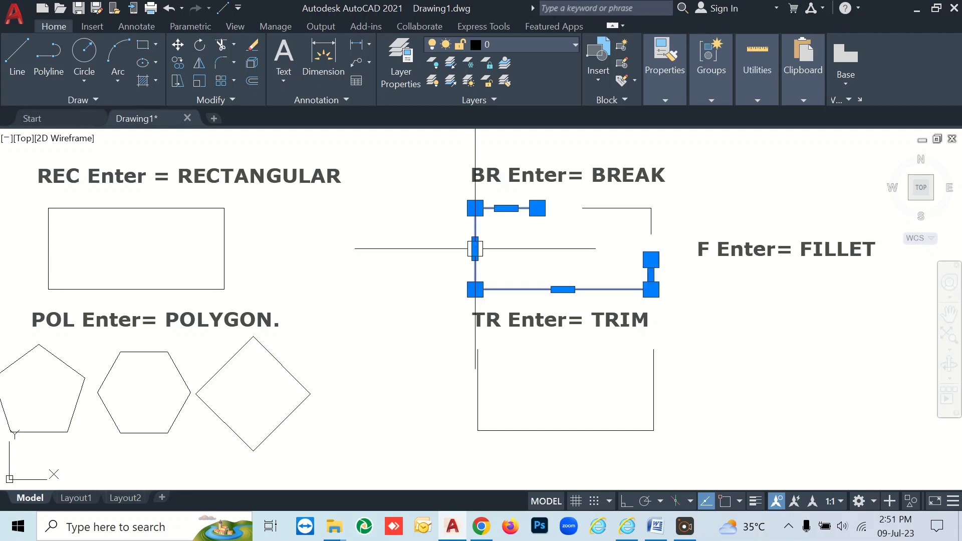
{"action": "left_click", "coordinate": [623, 208]}
{"action": "type", "text": "co"}
{"action": "key", "text": "Return"}
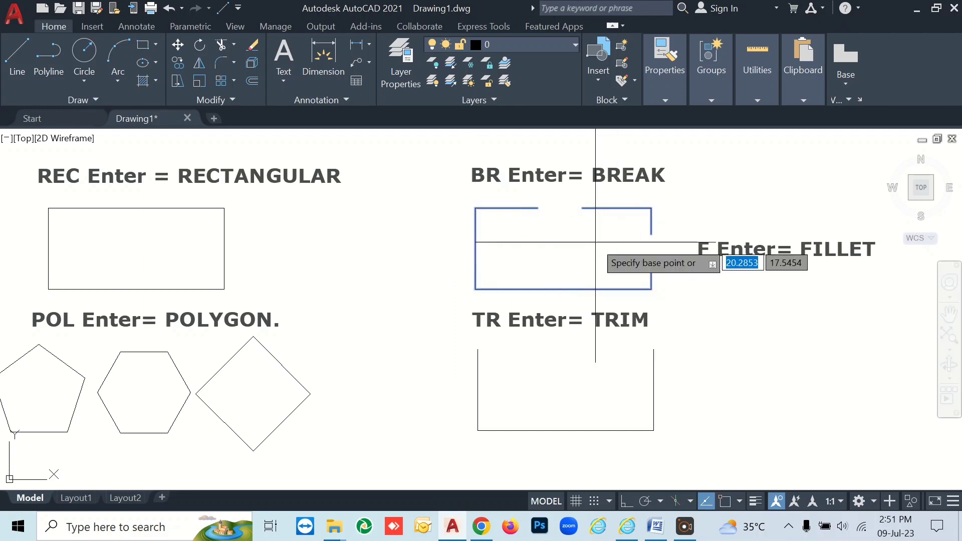
{"action": "left_click", "coordinate": [580, 238]}
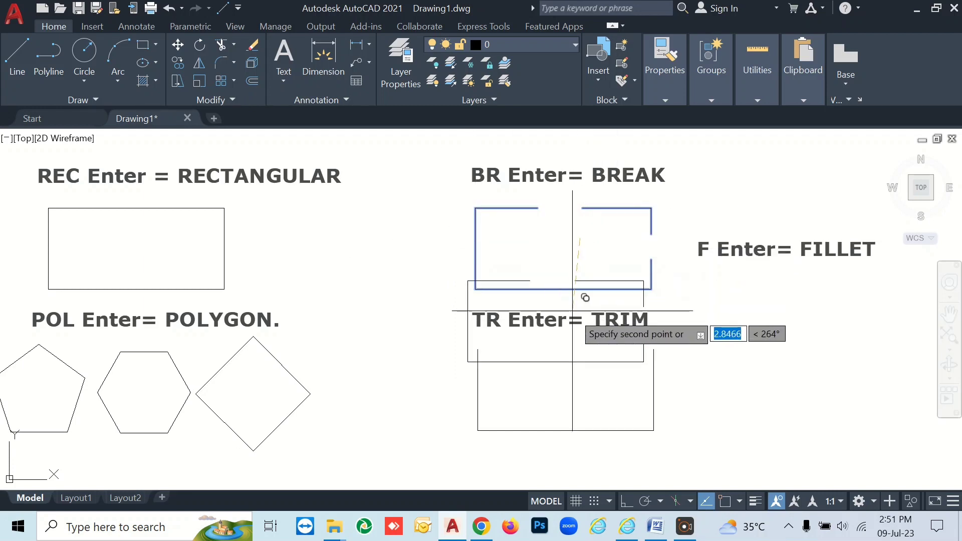
{"action": "left_click", "coordinate": [626, 503]}
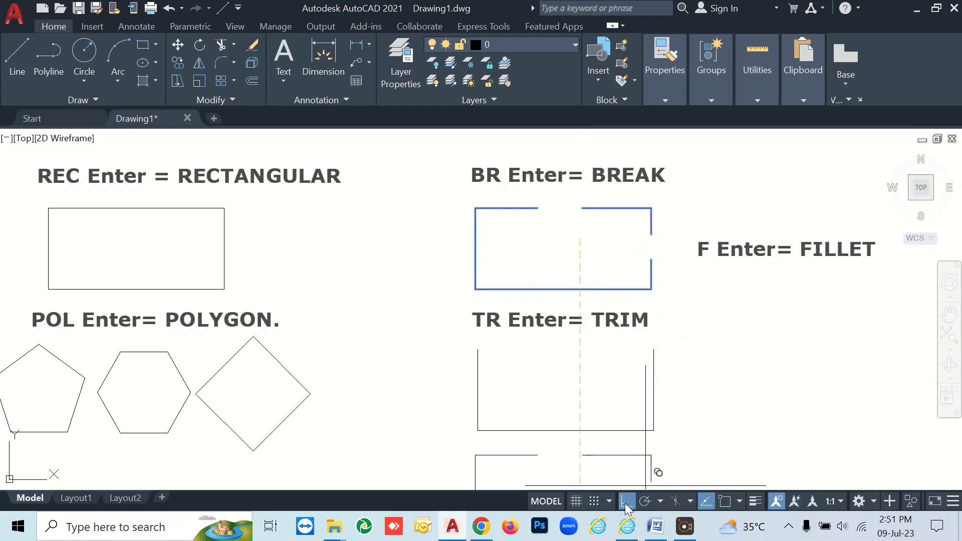